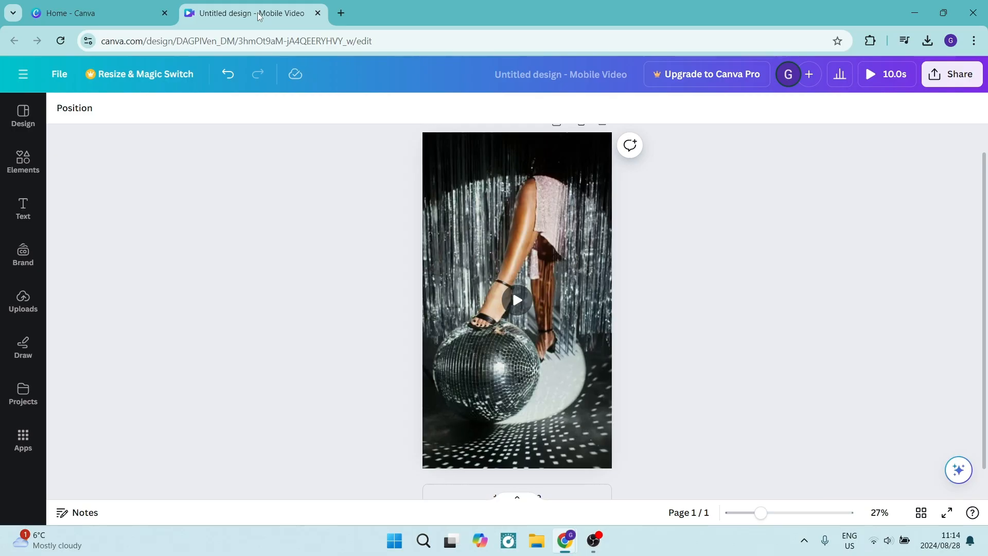
click(59, 76)
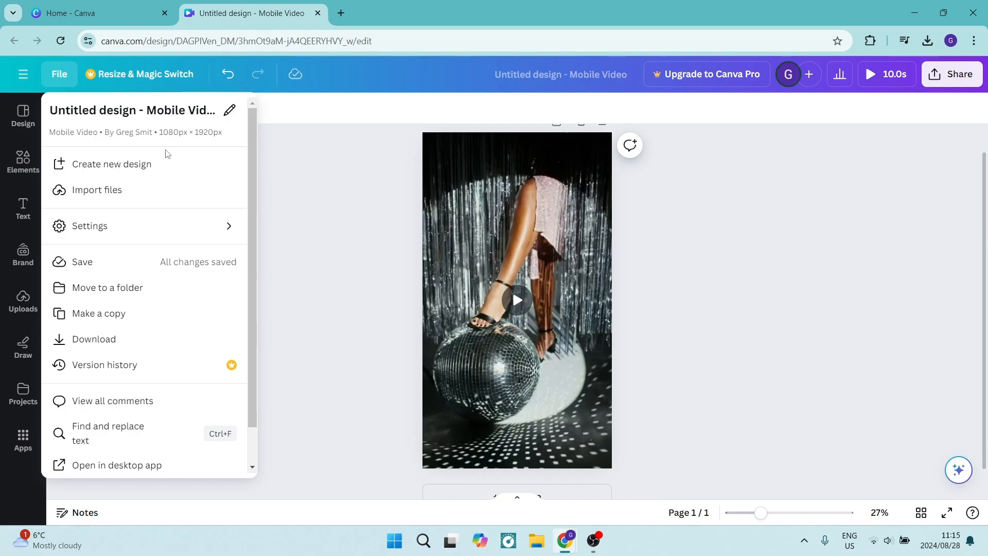
click(287, 194)
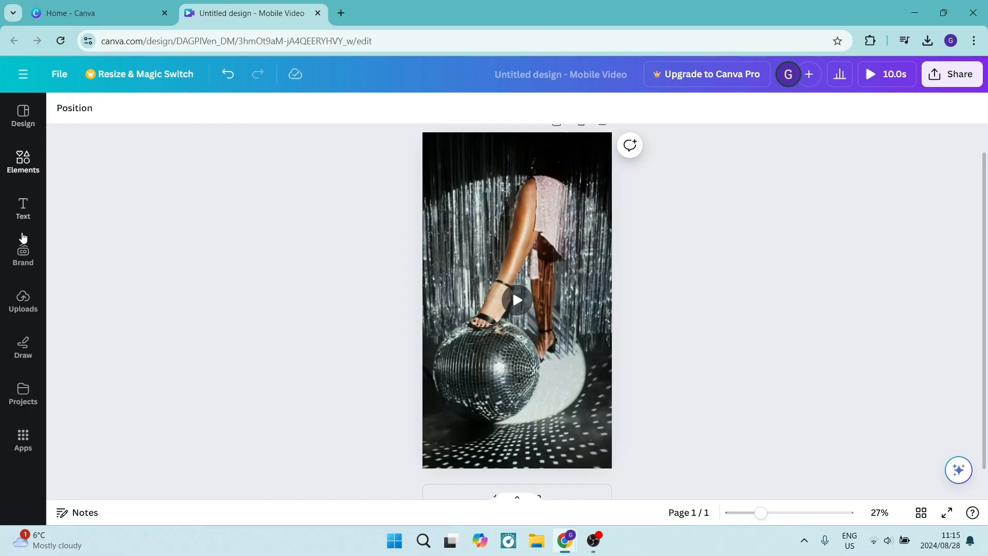
Step: Find the Transcribe Audio app among the Canva apps and open it in the design
click(23, 439)
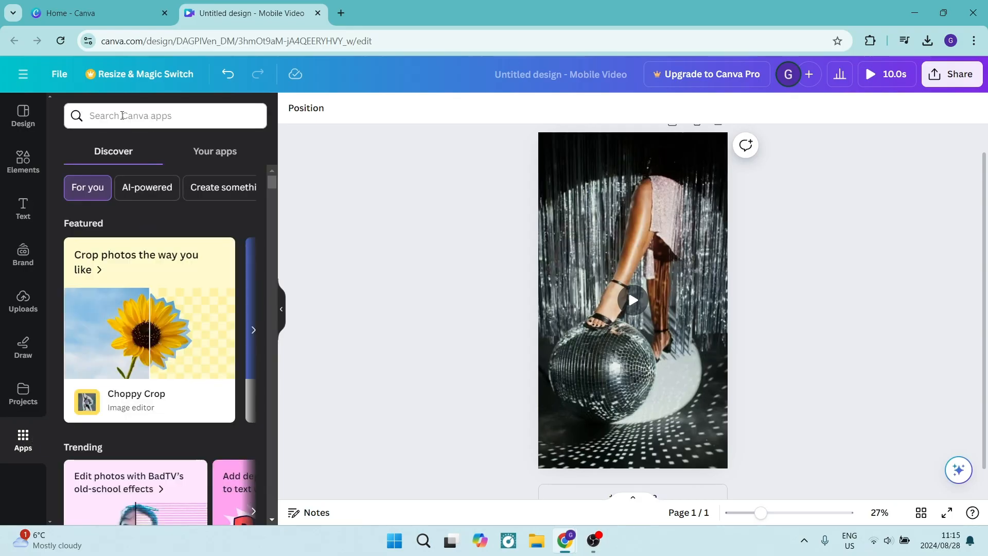
click(139, 114)
text(tran)
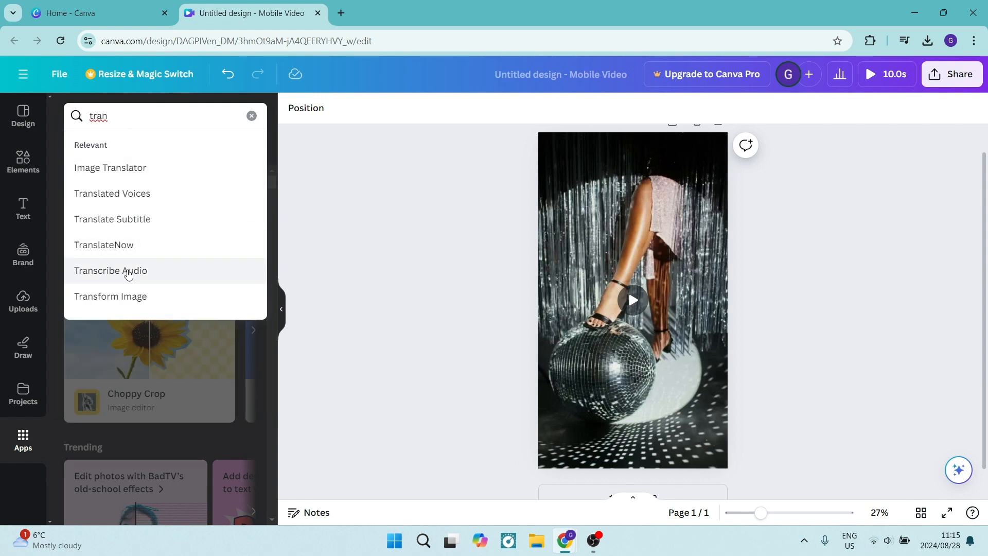
click(129, 271)
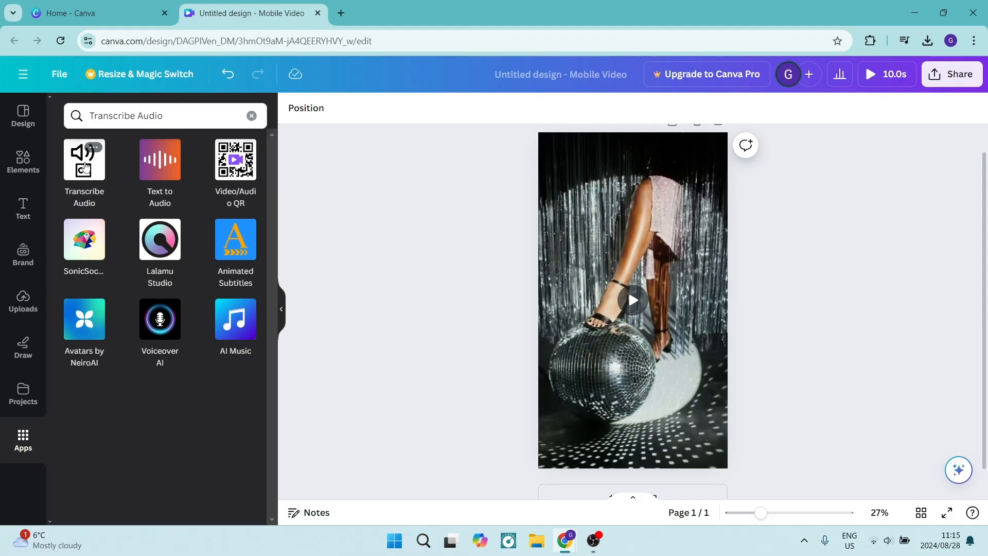
click(85, 168)
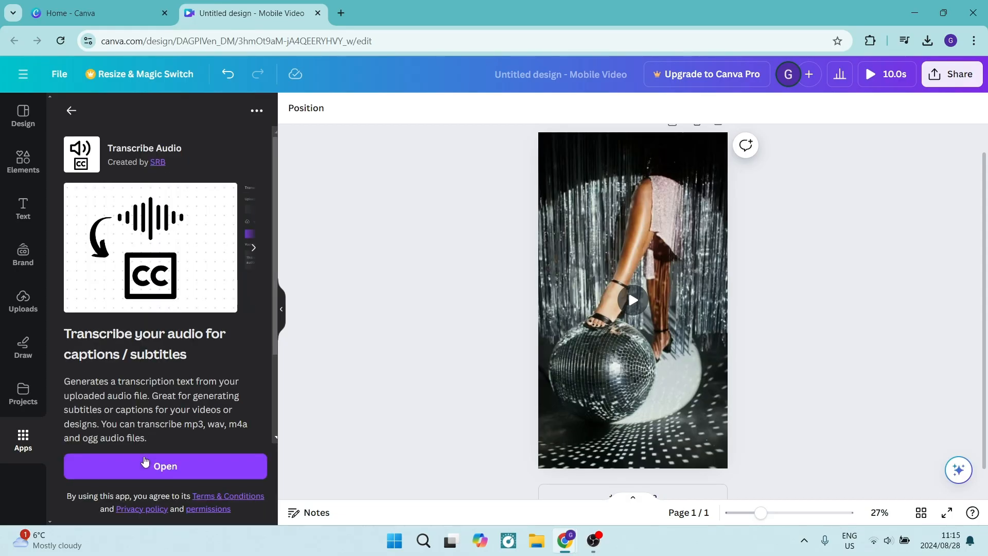
scroll(139, 417, down, 2)
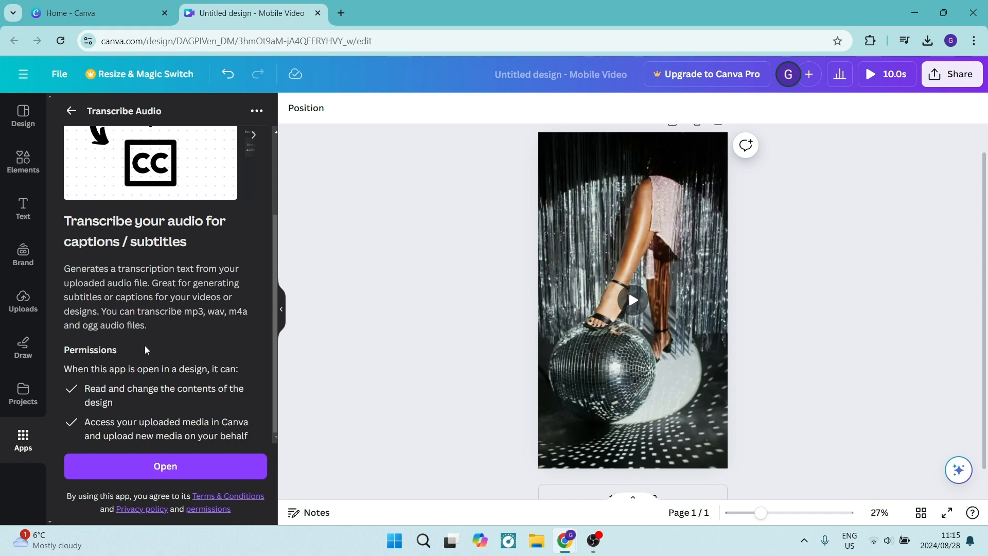
click(174, 460)
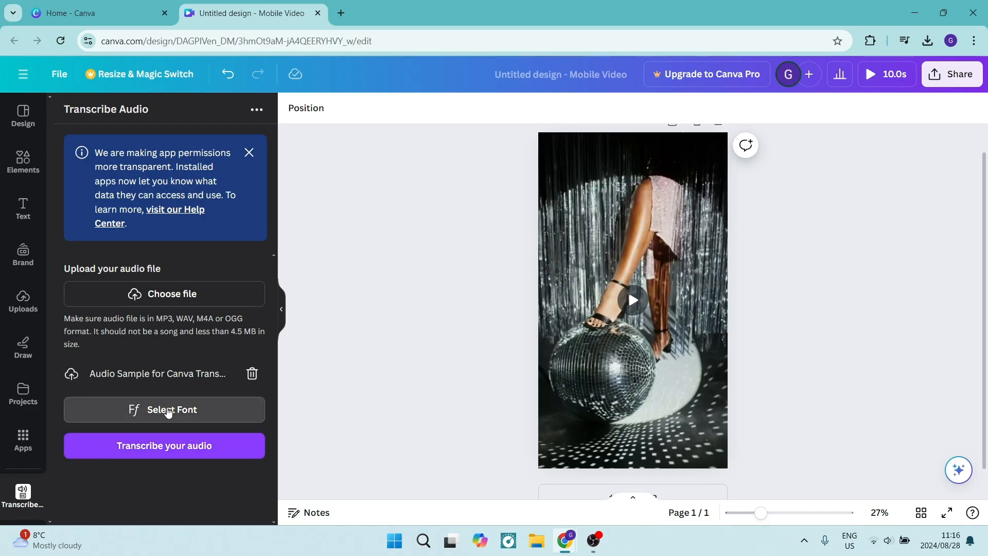
Step: Choose The Seasons as the transcription font and transcribe the uploaded audio sample
click(167, 418)
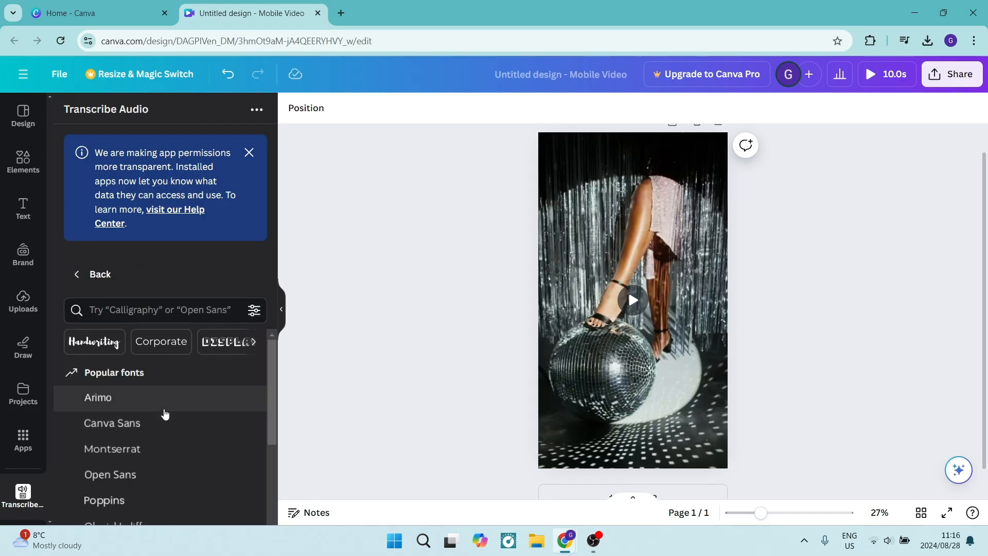
scroll(165, 420, down, 4)
scroll(160, 418, down, 6)
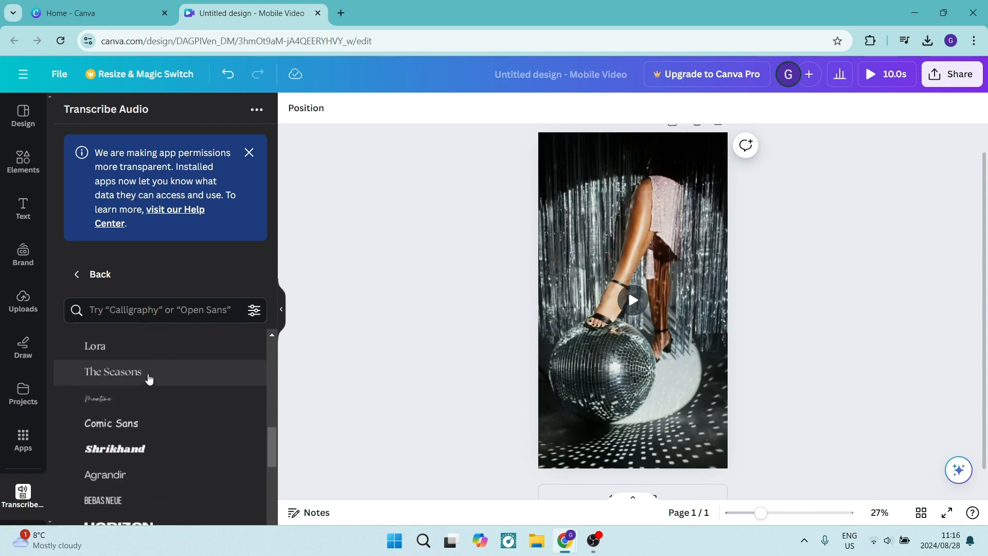
click(148, 378)
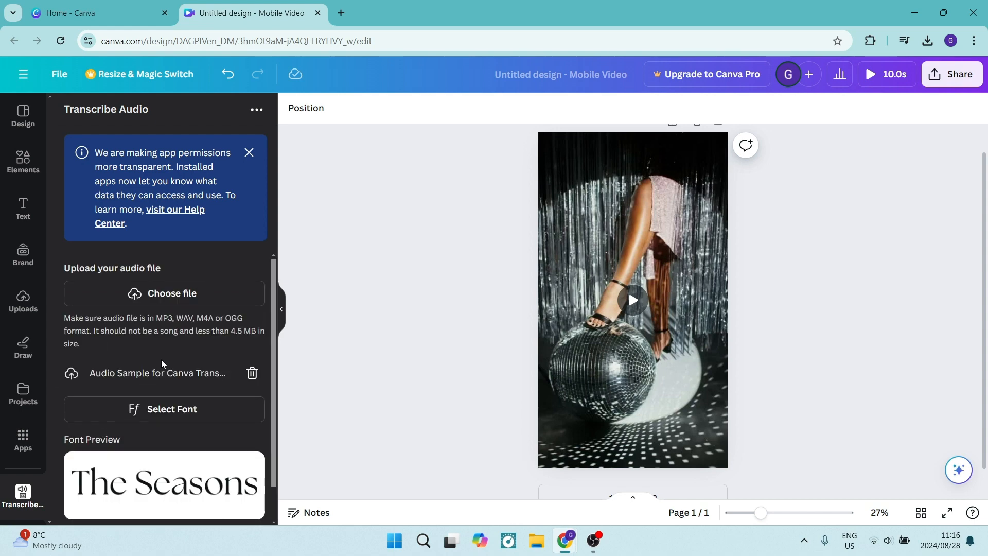
scroll(133, 448, down, 1)
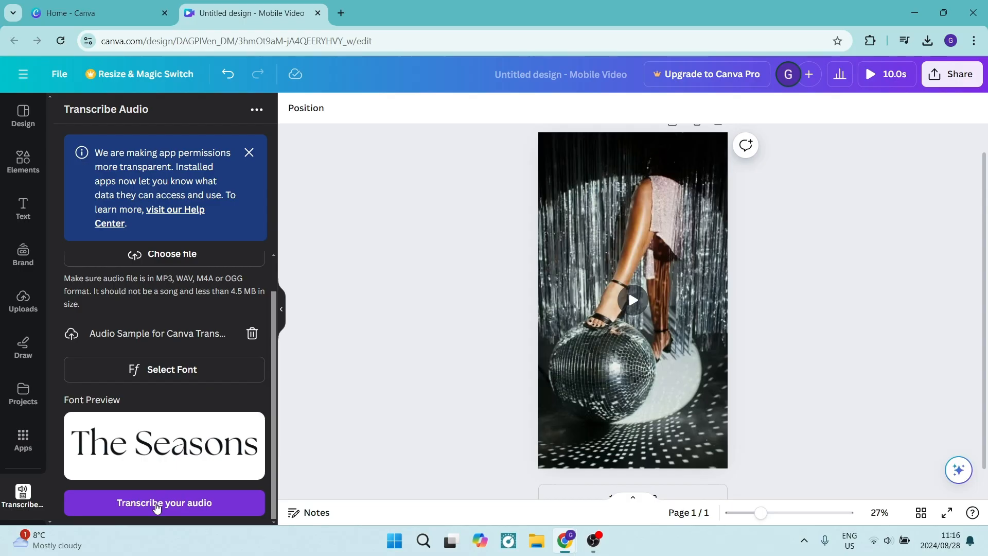
click(157, 507)
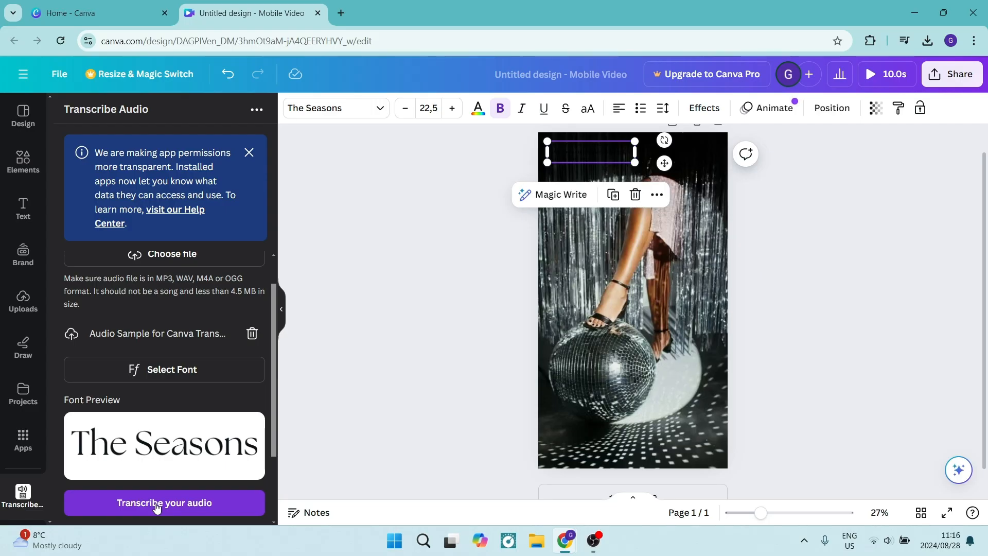
click(157, 504)
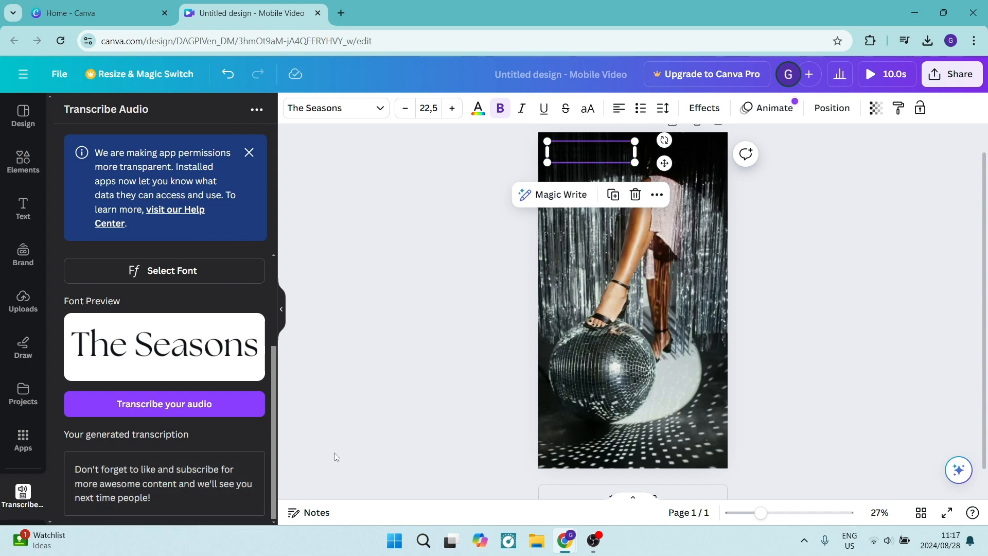
Step: Enlarge the transcription text to size 36 across the middle of the page and centre-align it
drag(576, 150, 612, 263)
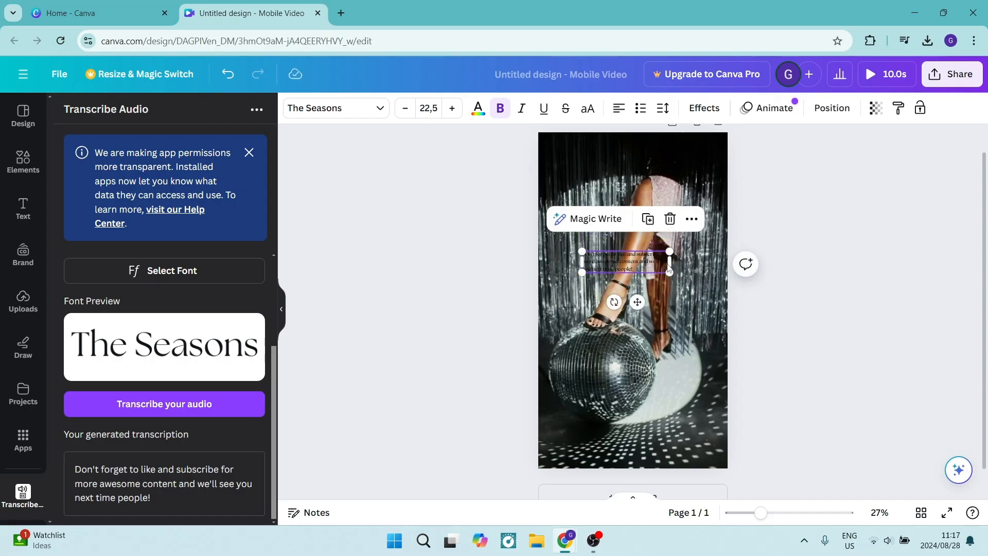
drag(671, 267, 779, 330)
drag(694, 266, 652, 274)
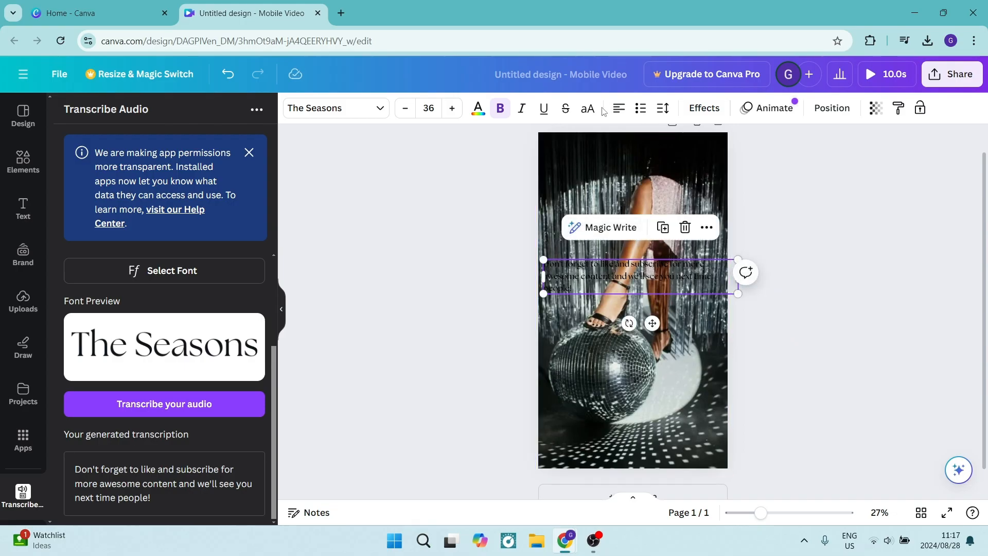
click(619, 108)
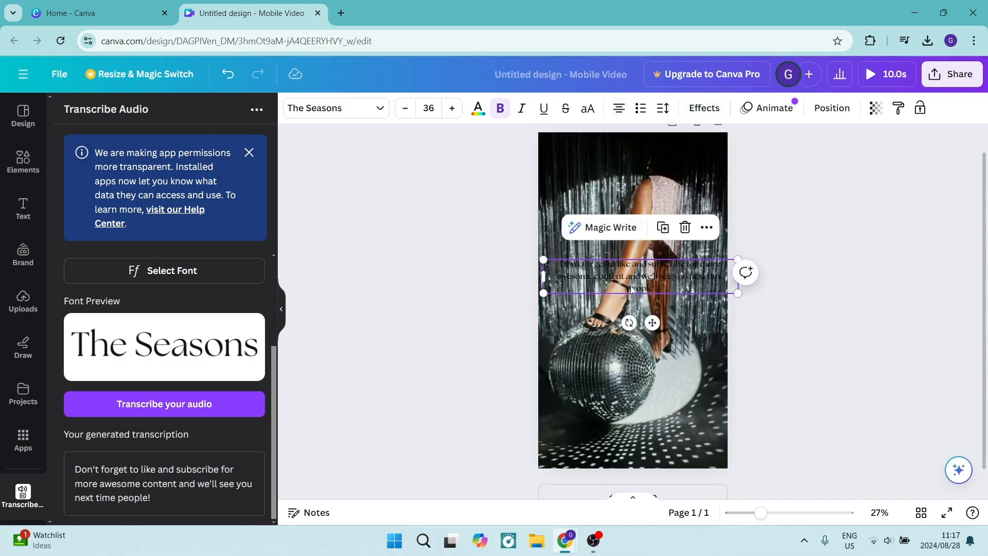
Step: Colour the caption text red (#FF0000) and change its font to DM Sans
click(478, 109)
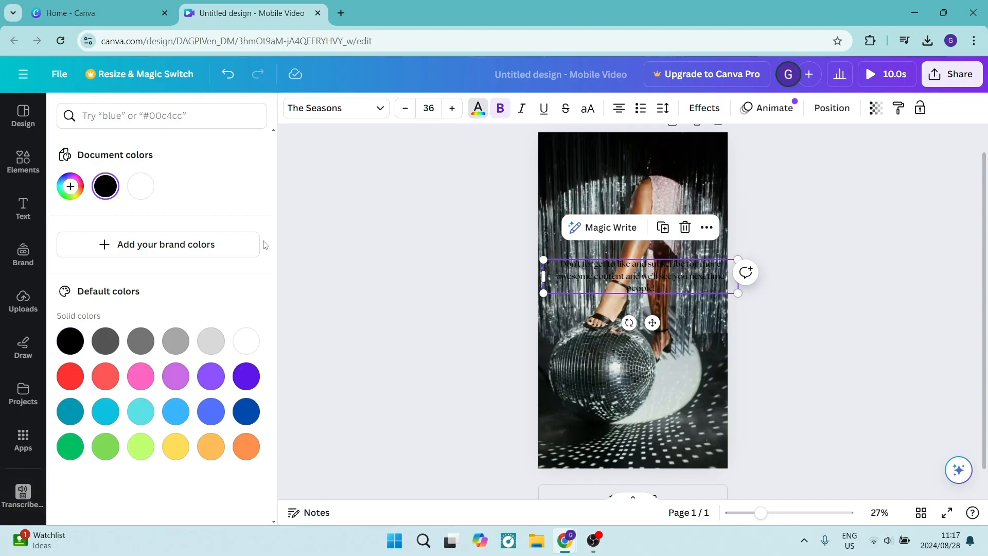
click(140, 191)
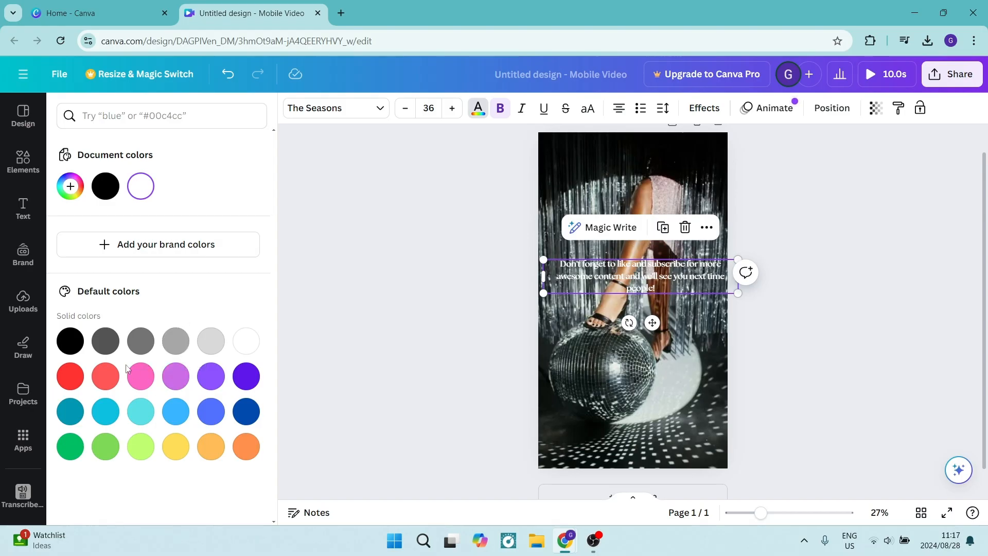
click(71, 188)
click(237, 233)
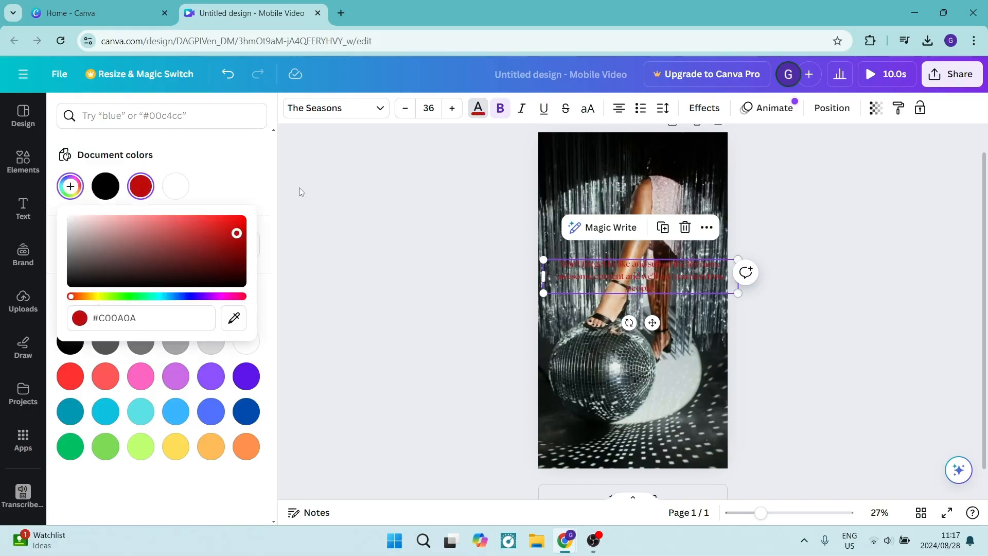
drag(299, 188, 270, 186)
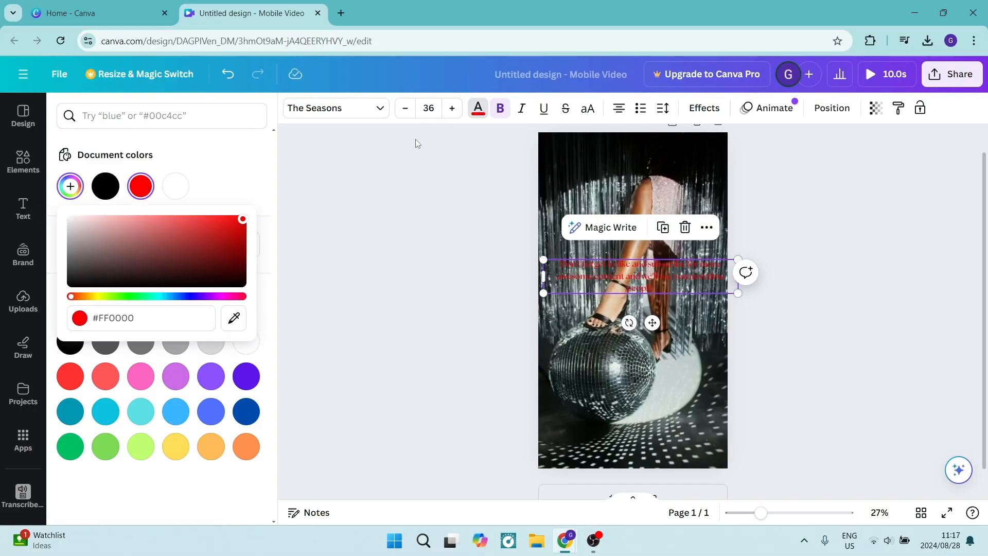
click(337, 116)
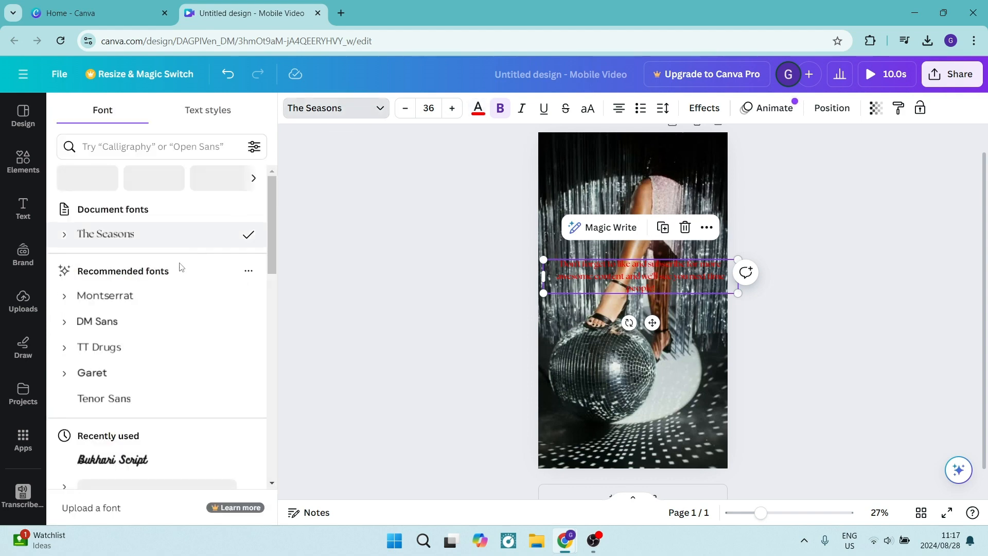
click(100, 348)
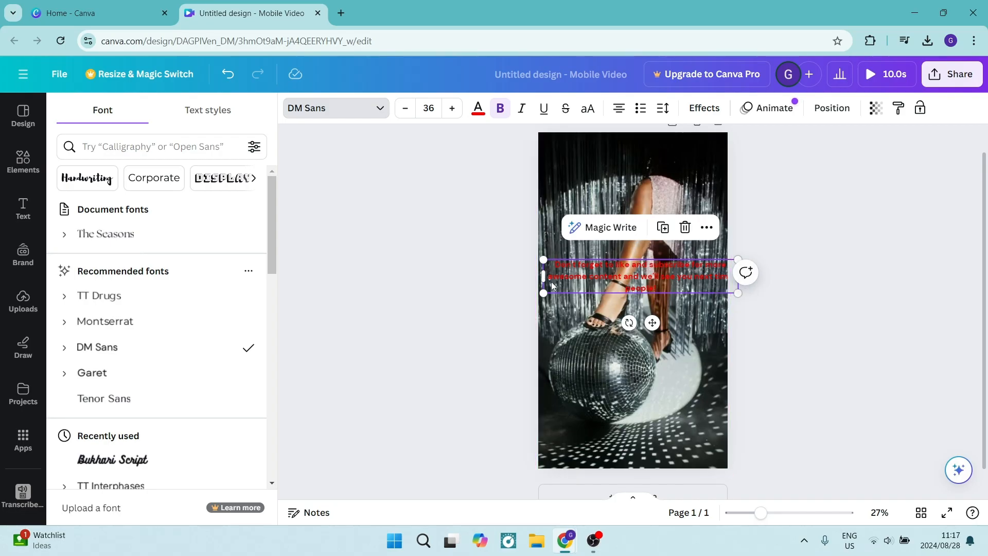
Step: Increase the caption's font size to 46 and fit its text box to the full page width over the disco ball
drag(543, 276, 623, 282)
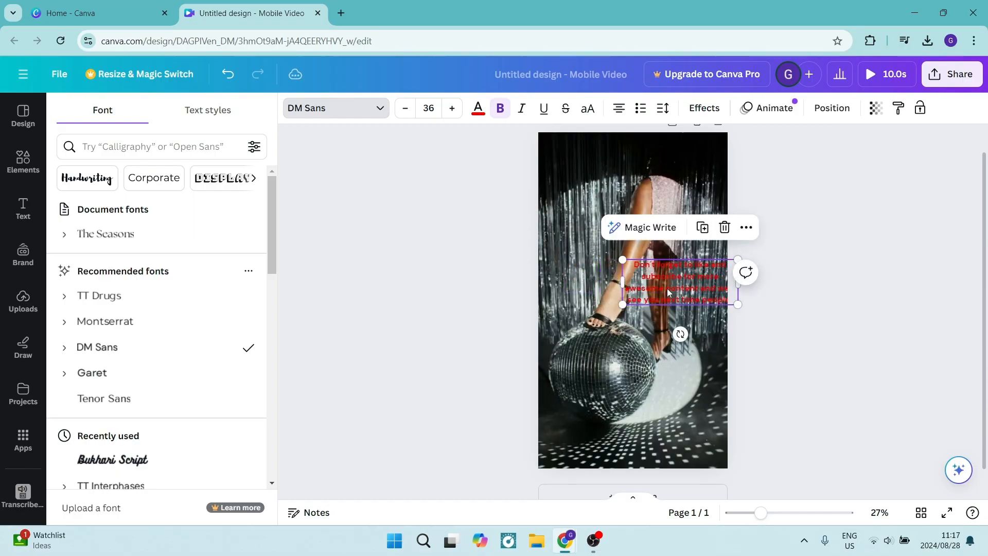
click(453, 109)
drag(679, 296, 632, 408)
drag(706, 412, 739, 418)
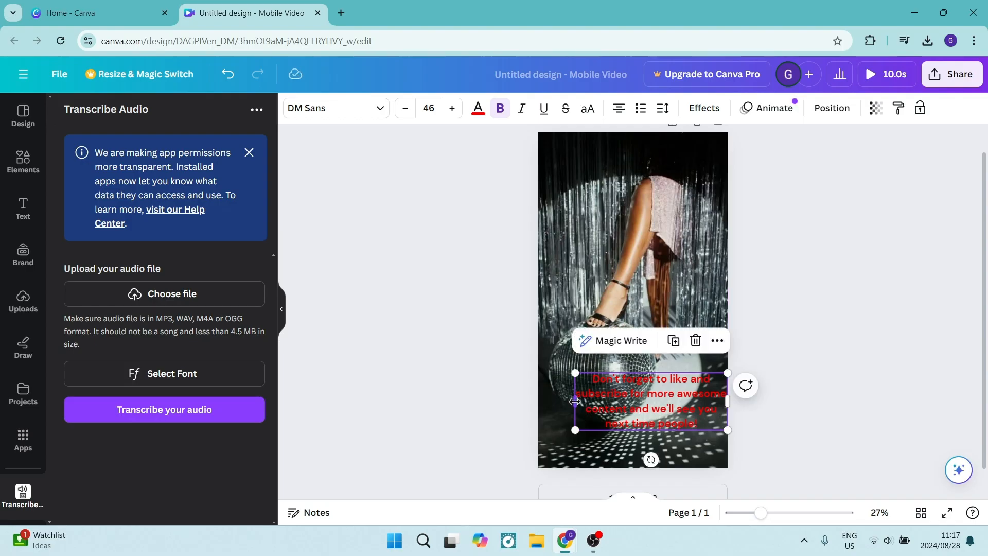
drag(584, 405, 538, 407)
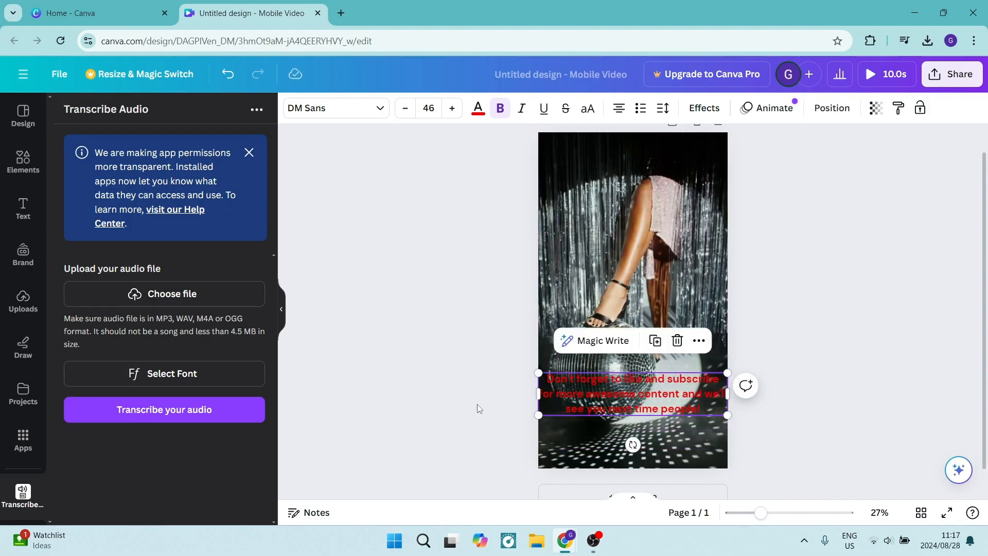
Step: Narrow the caption's text box slightly from its left side and centre it horizontally on the page
key(Return)
click(528, 394)
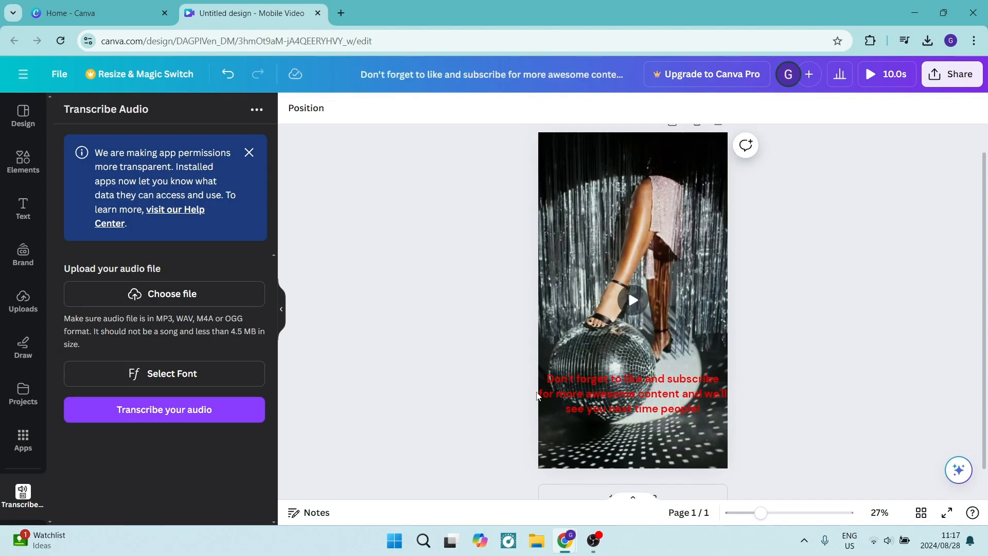
click(548, 396)
drag(539, 393, 548, 393)
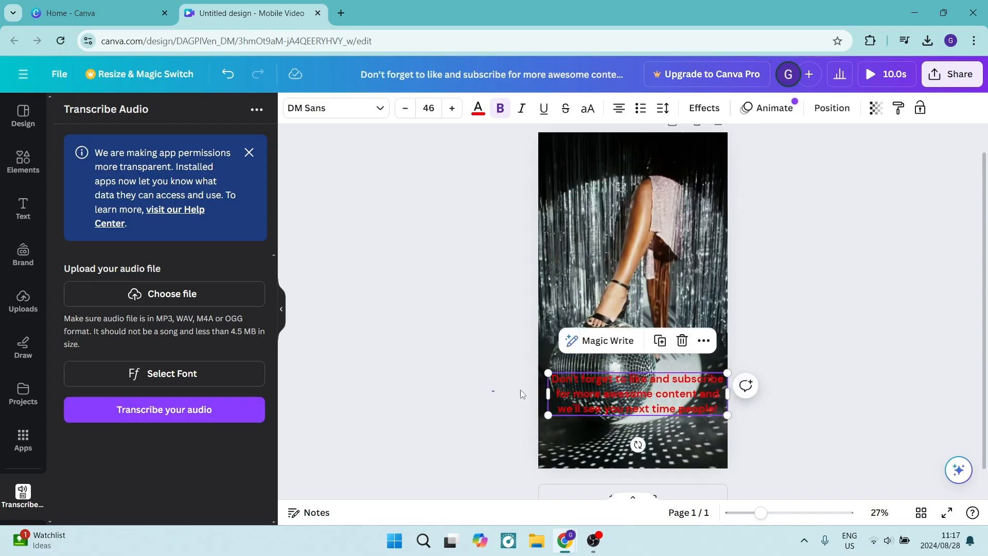
click(521, 395)
drag(644, 398, 639, 396)
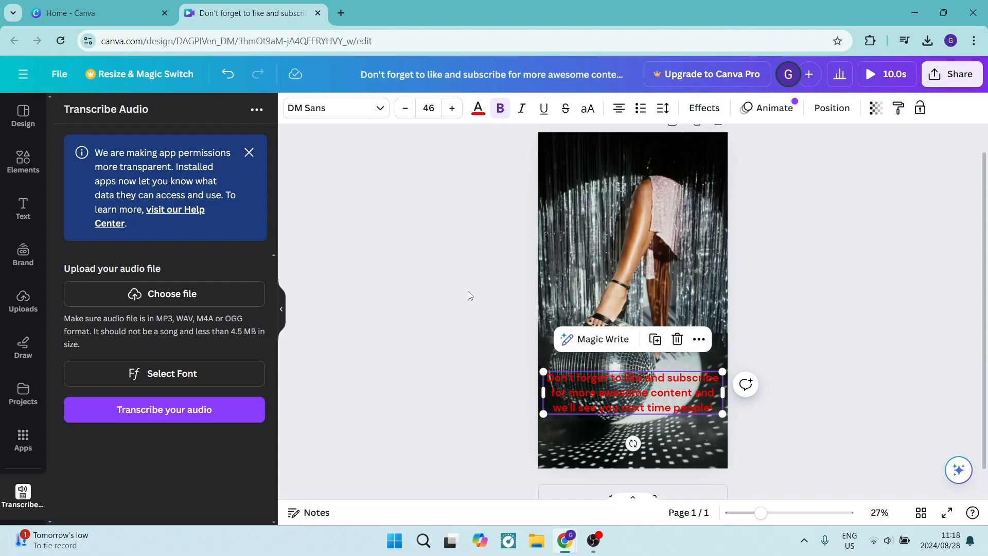
click(489, 193)
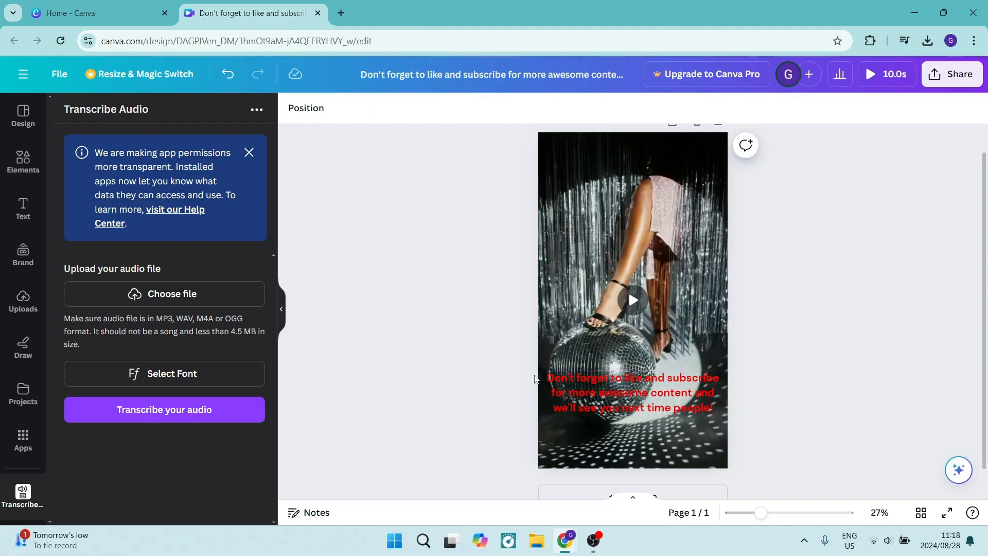
Step: Apply the Fade text animation to the caption
click(546, 379)
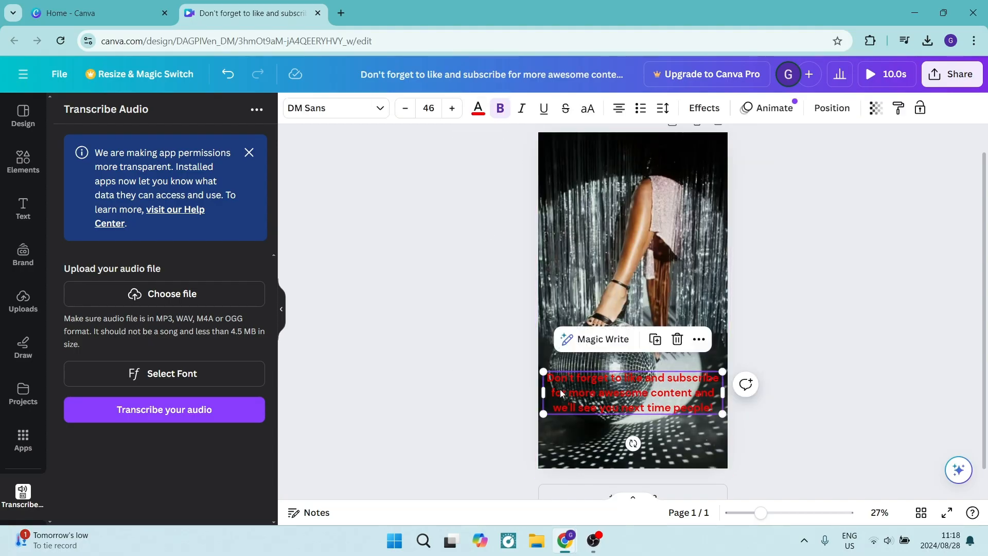
click(774, 109)
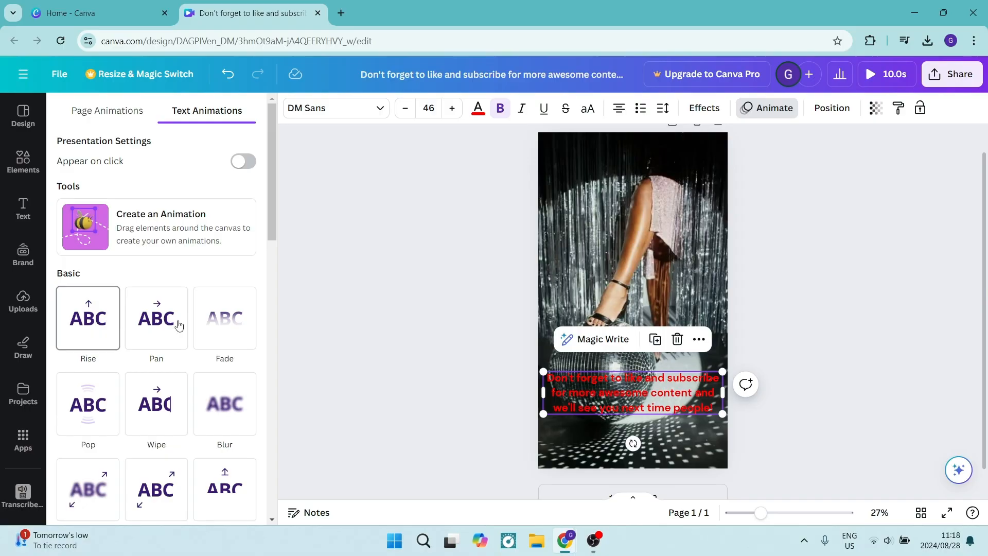
click(206, 322)
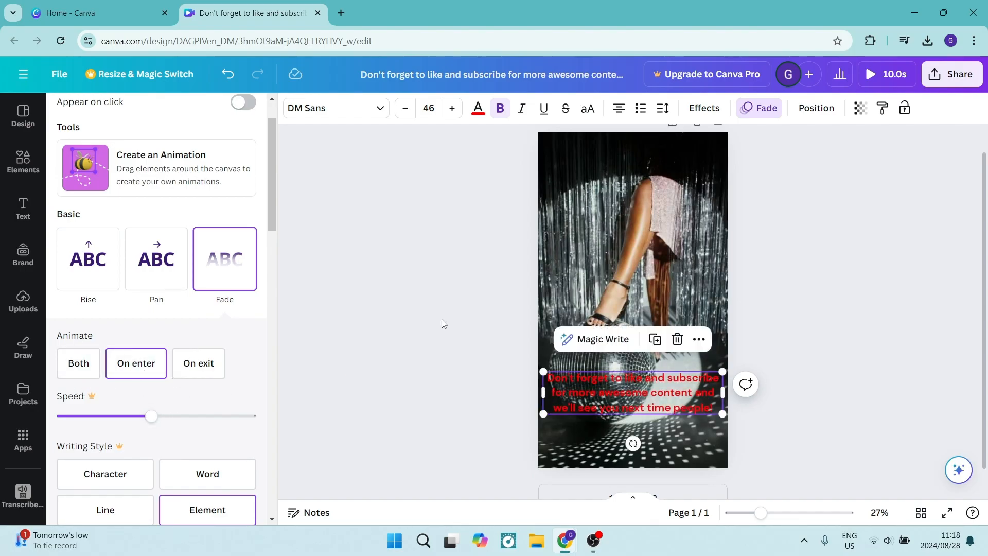
Step: Apply the Outline effect to the caption with a white outline colour
click(717, 110)
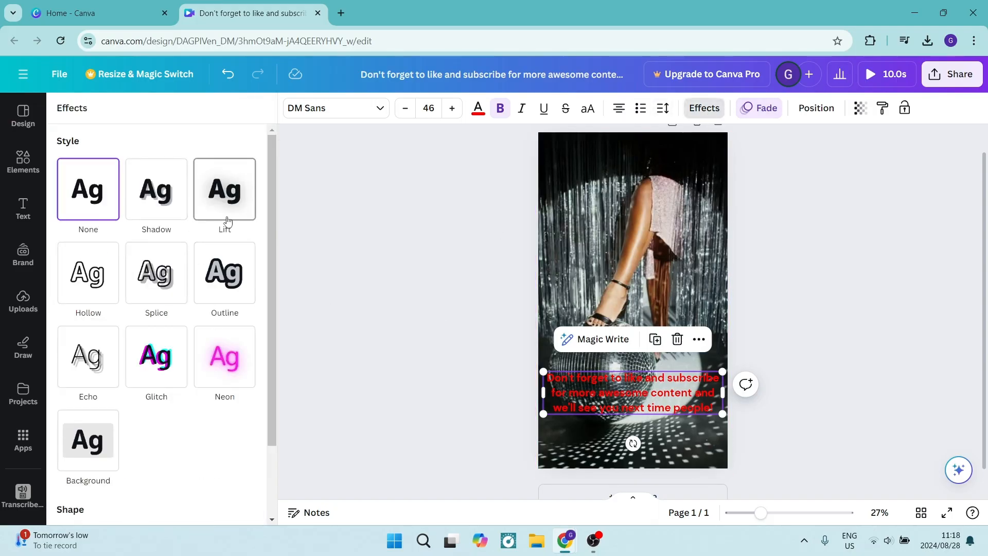
click(230, 278)
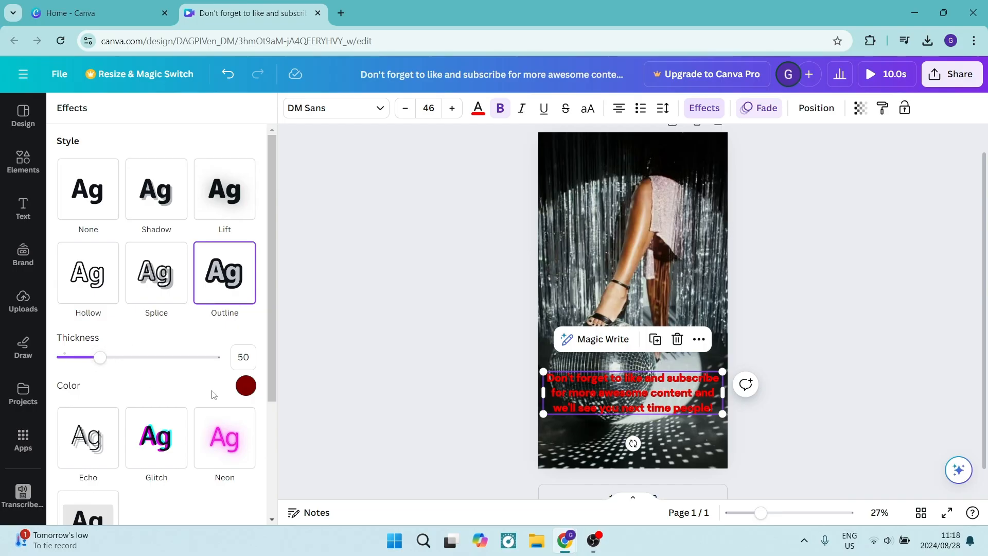
click(246, 386)
click(129, 237)
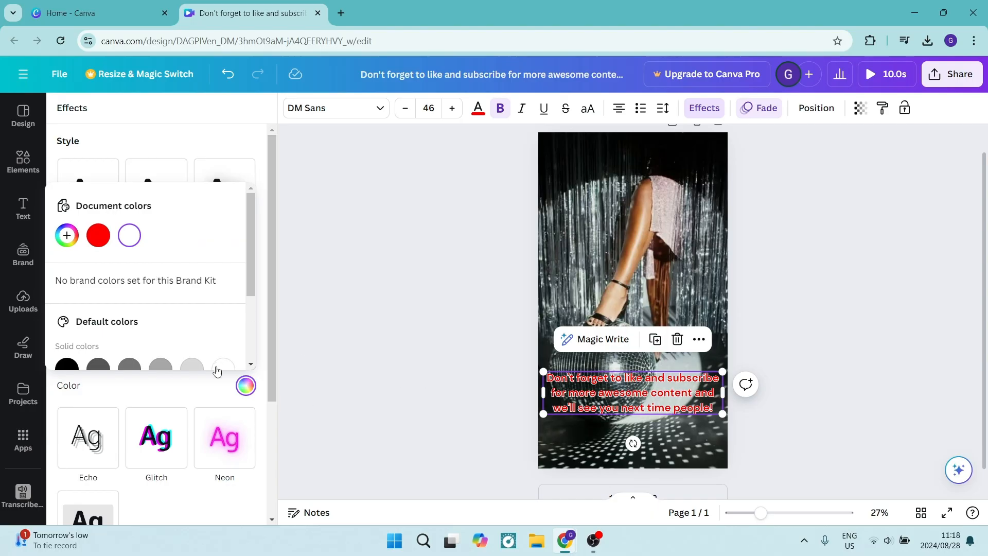
click(201, 154)
scroll(129, 365, down, 3)
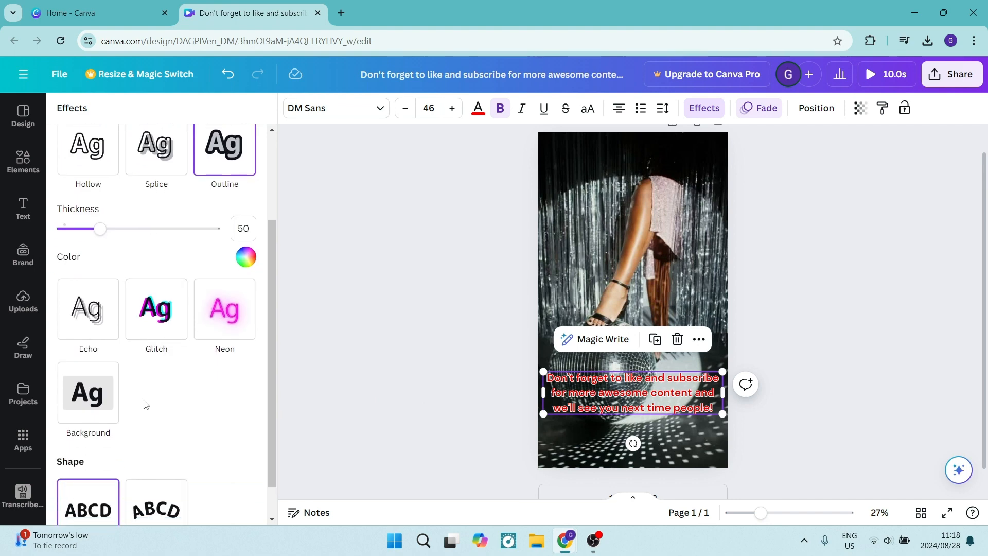
scroll(147, 407, down, 1)
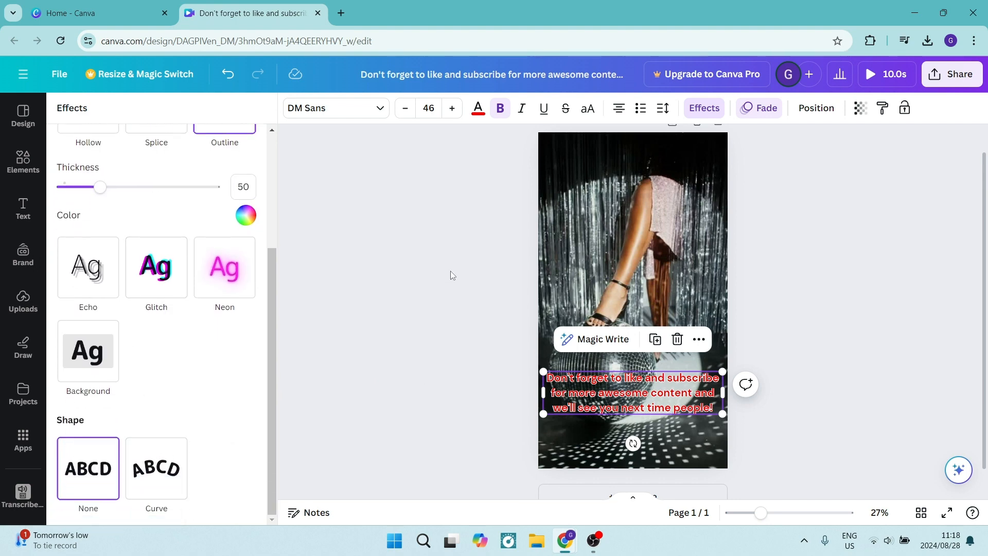
click(450, 270)
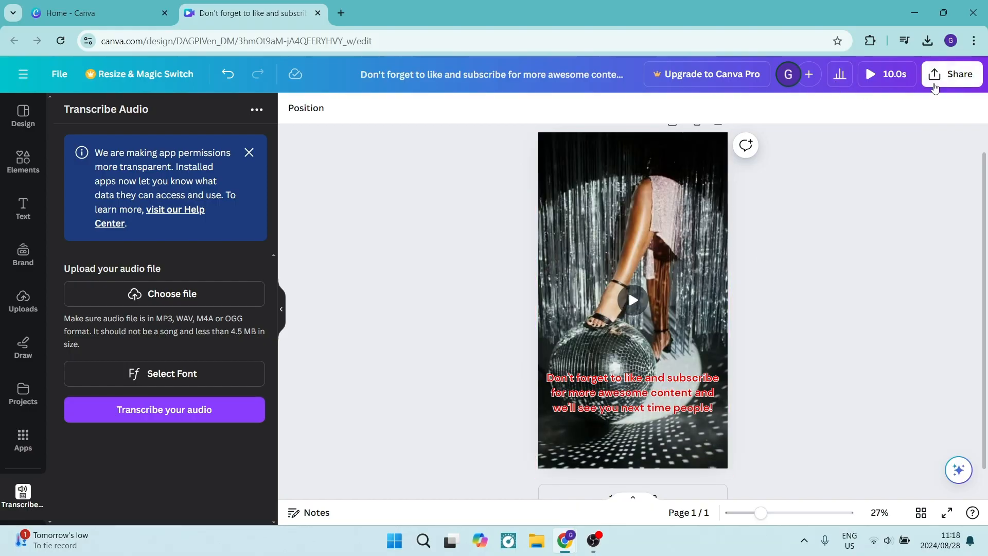
Step: Open the sharing options for the design
click(935, 78)
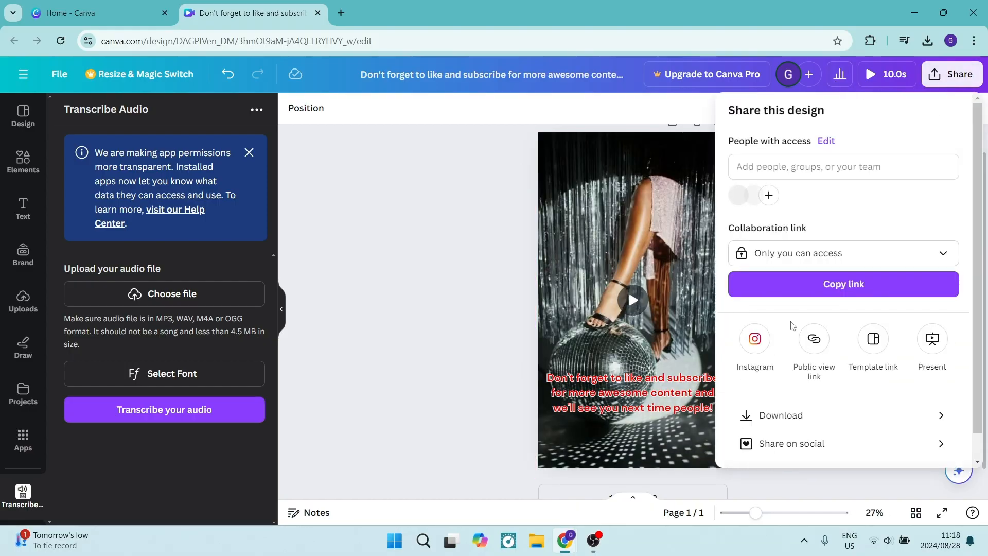